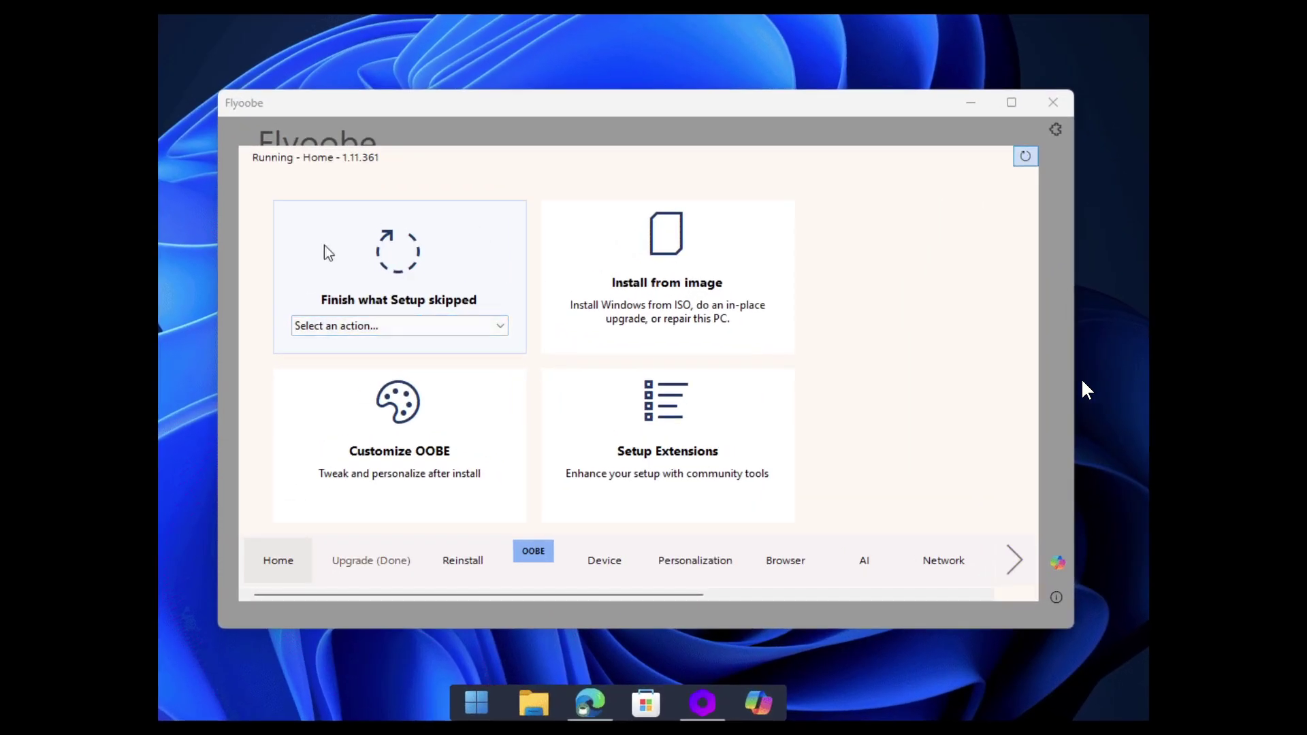
Review and close the skipped setup actions list, then nudge the Flyoobe window
{"action": "left_click", "coordinate": [461, 326]}
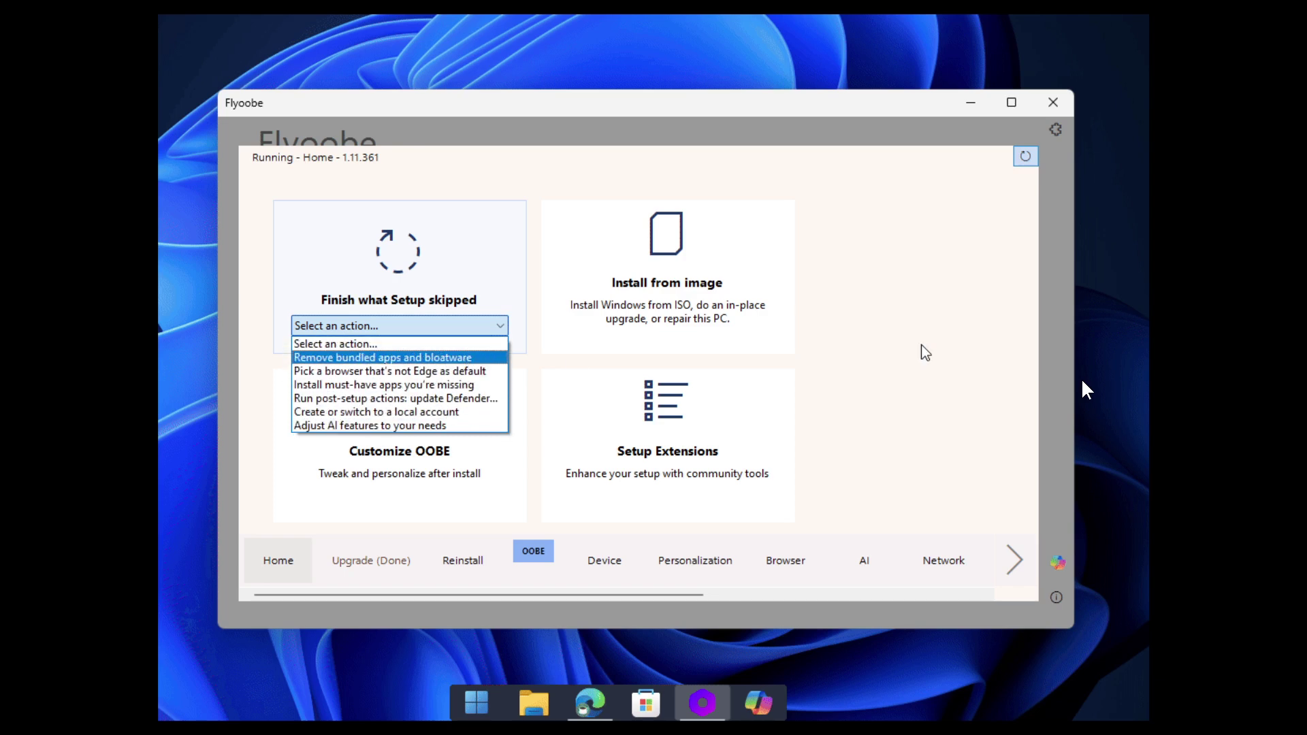
{"action": "left_click", "coordinate": [1063, 163]}
{"action": "left_click_drag", "start_coordinate": [927, 106], "coordinate": [880, 139]}
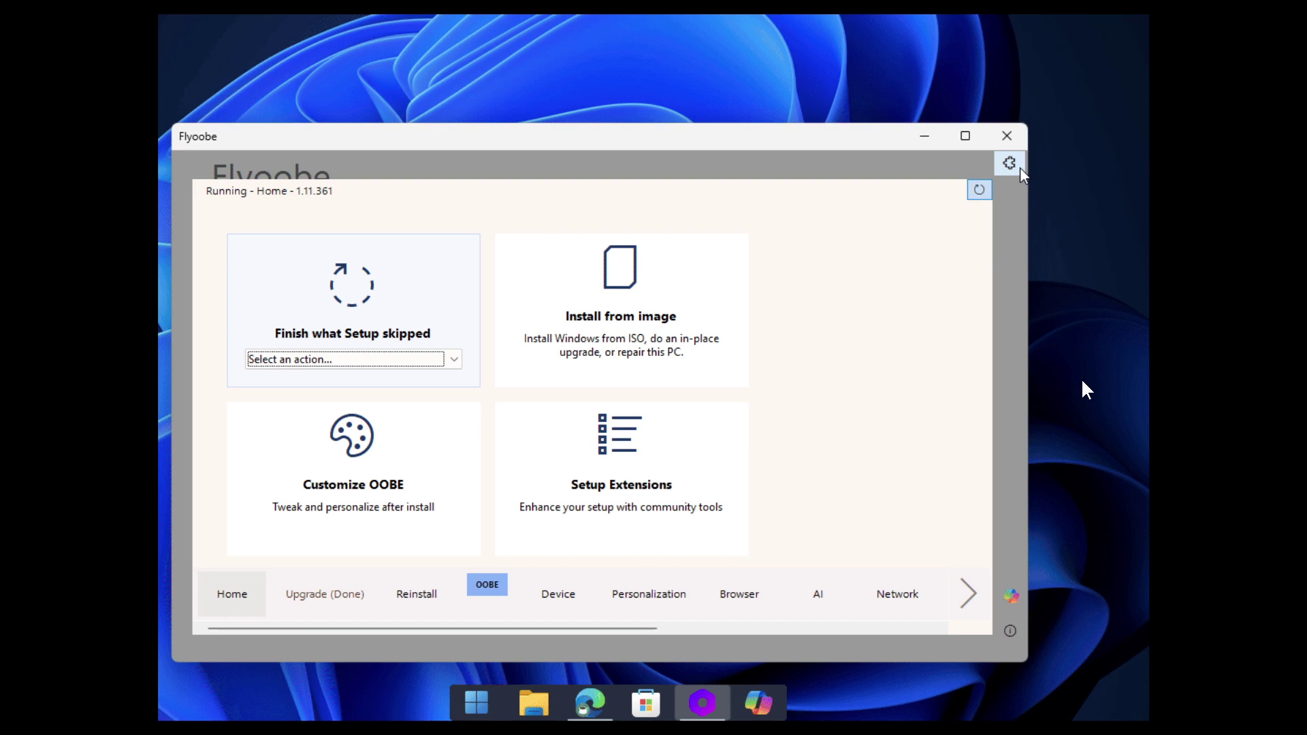
Choose Install from Url in the extensions menu and open the GitHub extensions store
{"action": "left_click", "coordinate": [1015, 164]}
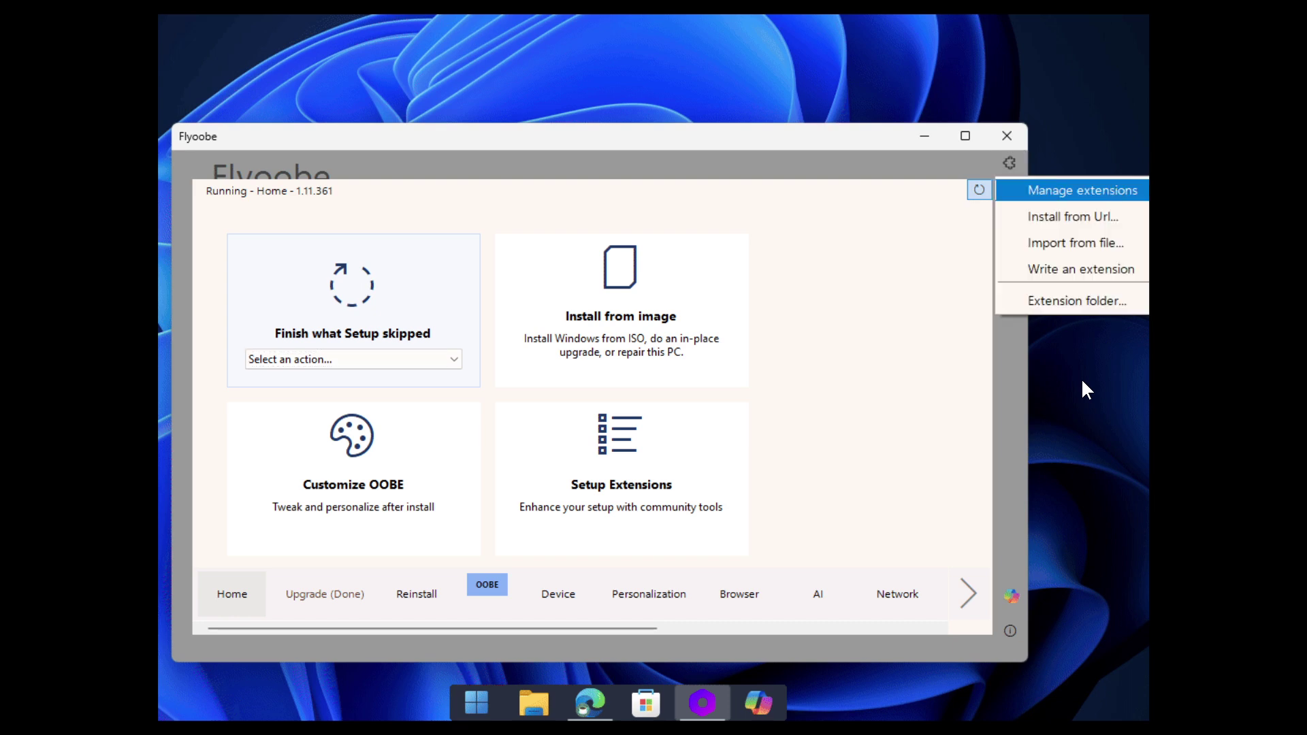
{"action": "key", "text": "Down"}
{"action": "key", "text": "Down"}
{"action": "key", "text": "Down"}
{"action": "key", "text": "Down"}
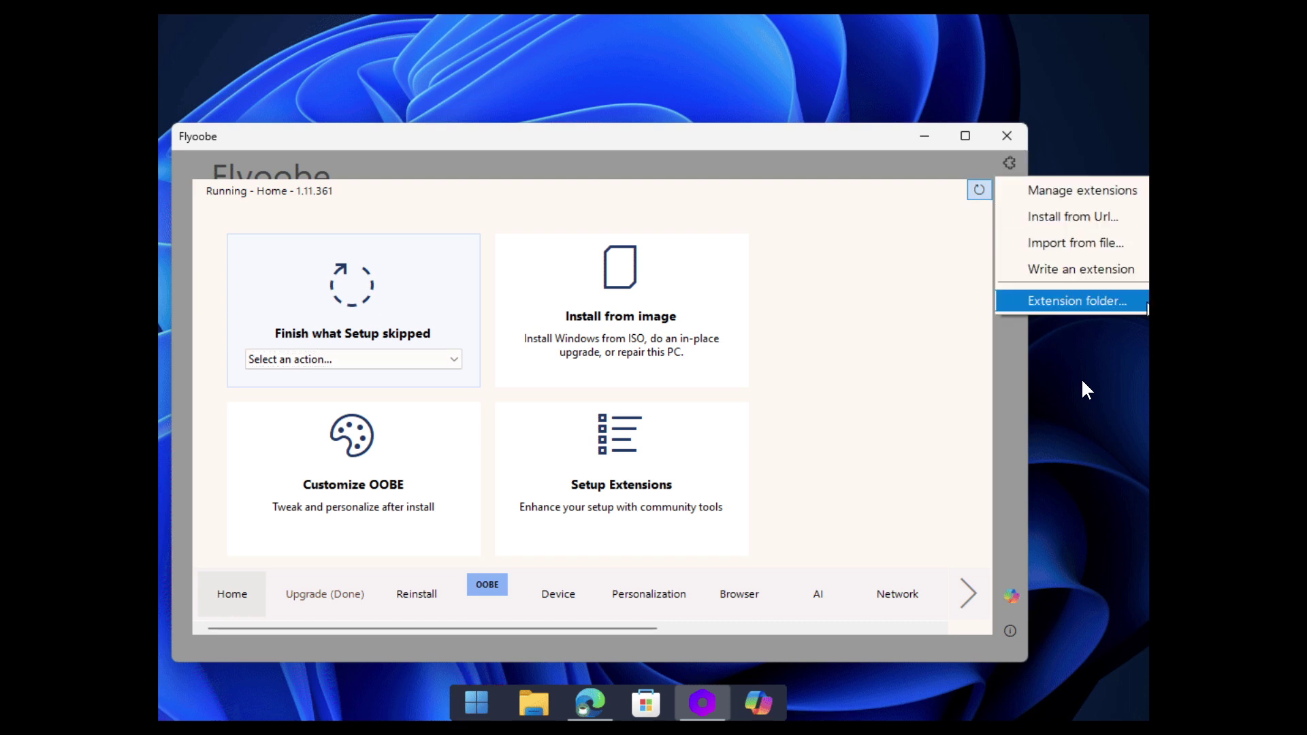
{"action": "key", "text": "Up"}
{"action": "key", "text": "Up"}
{"action": "key", "text": "Up"}
{"action": "key", "text": "Return"}
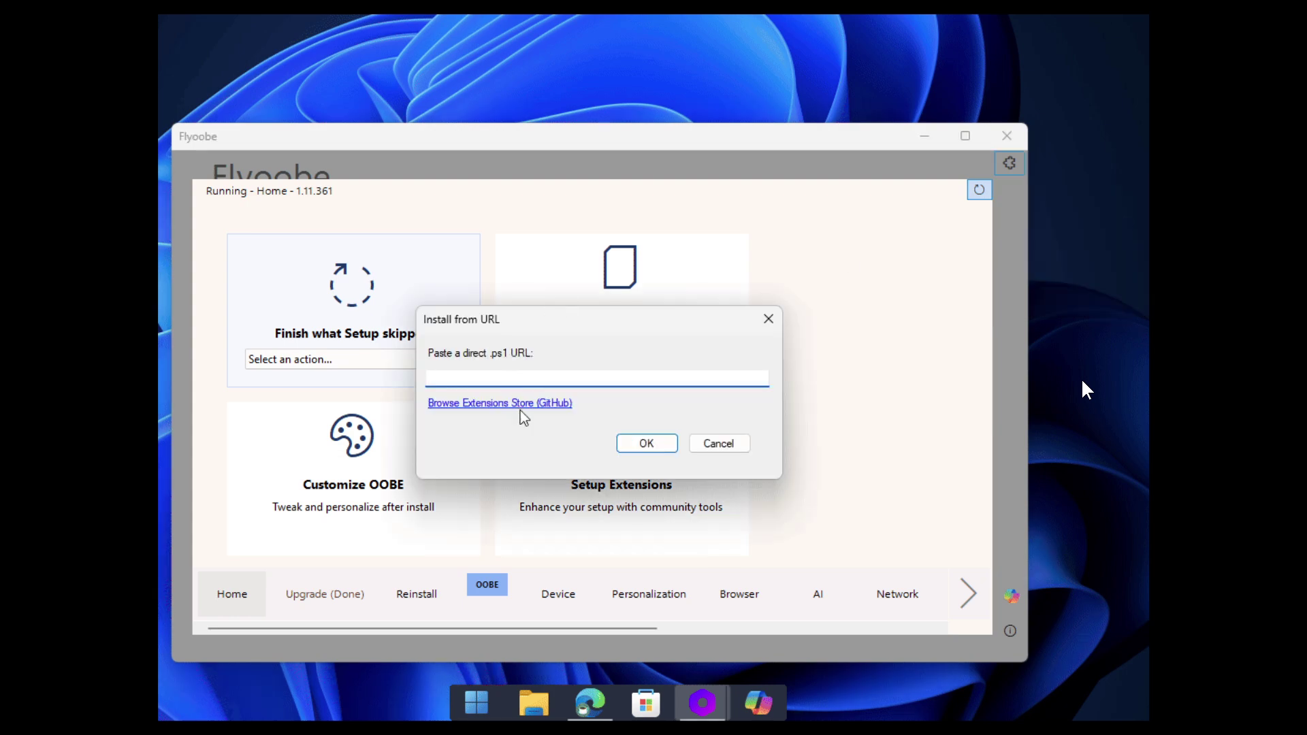
{"action": "left_click", "coordinate": [520, 405]}
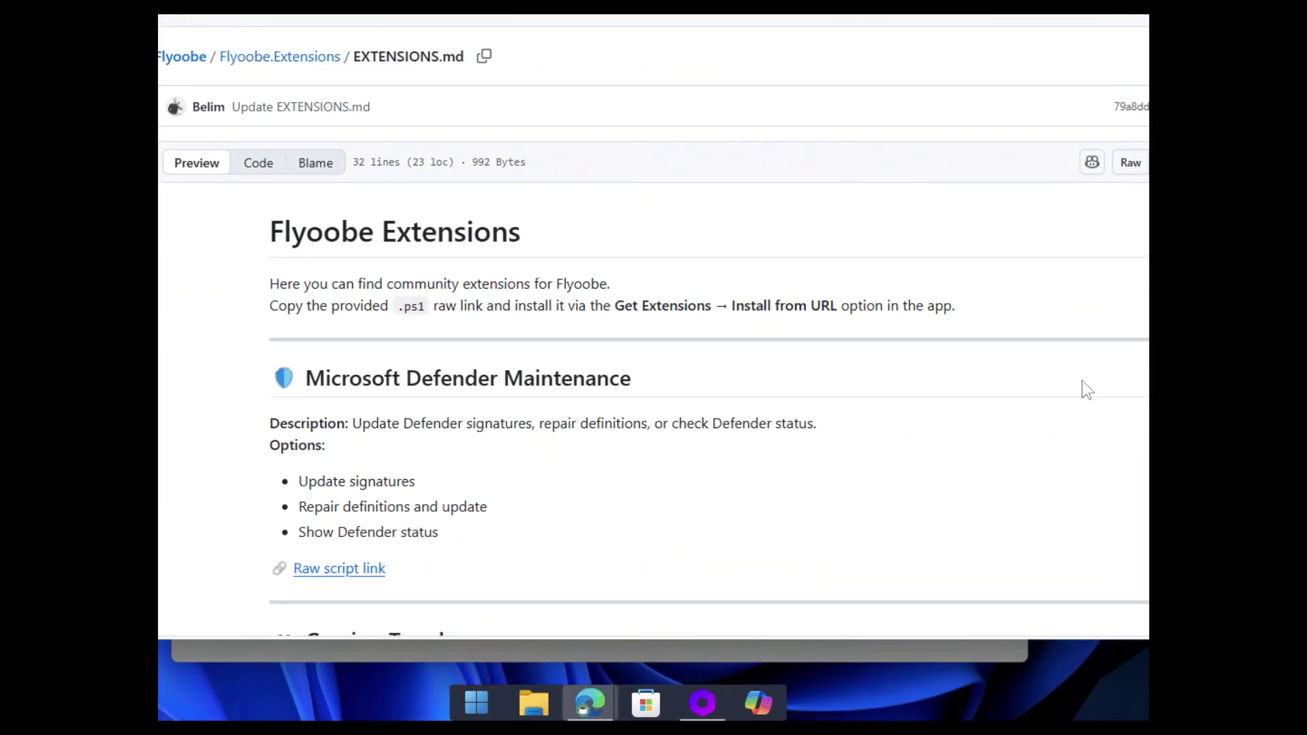
{"action": "scroll", "coordinate": [1087, 389], "scroll_direction": "down", "scroll_amount": 4}
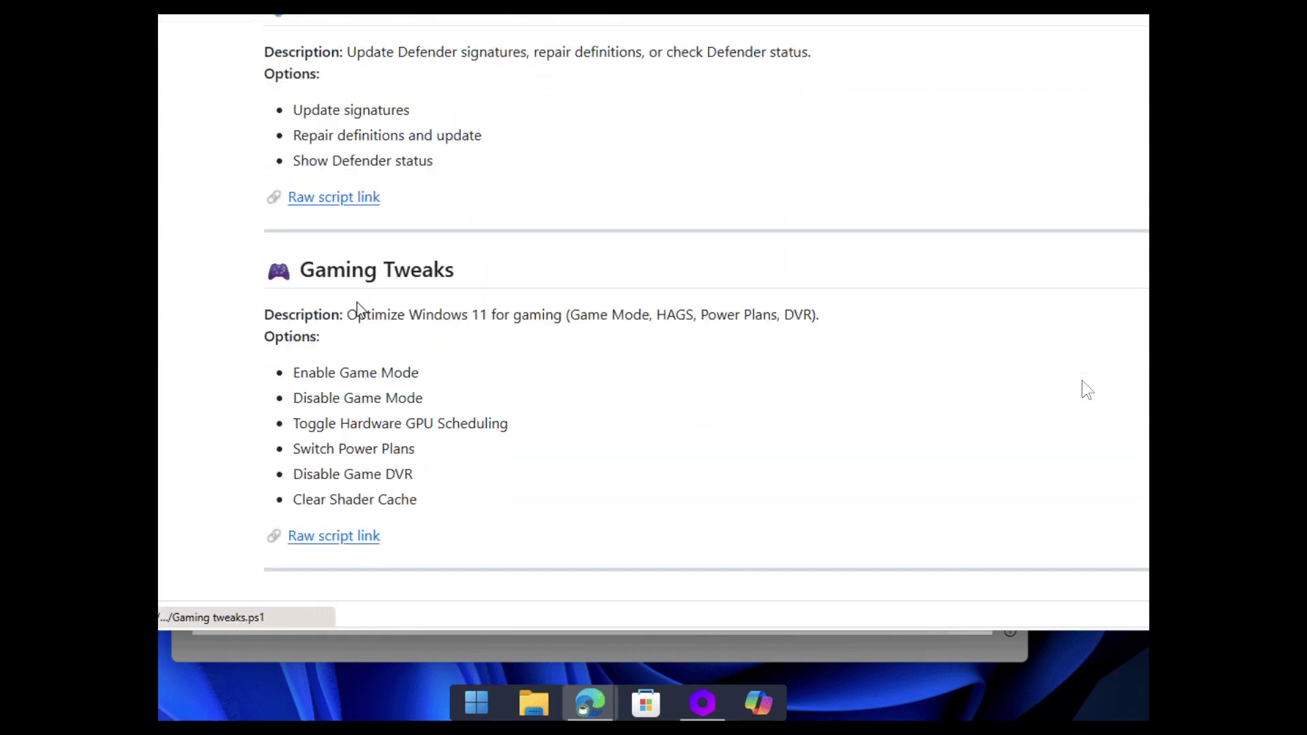
{"action": "scroll", "coordinate": [357, 303], "scroll_direction": "up", "scroll_amount": 1}
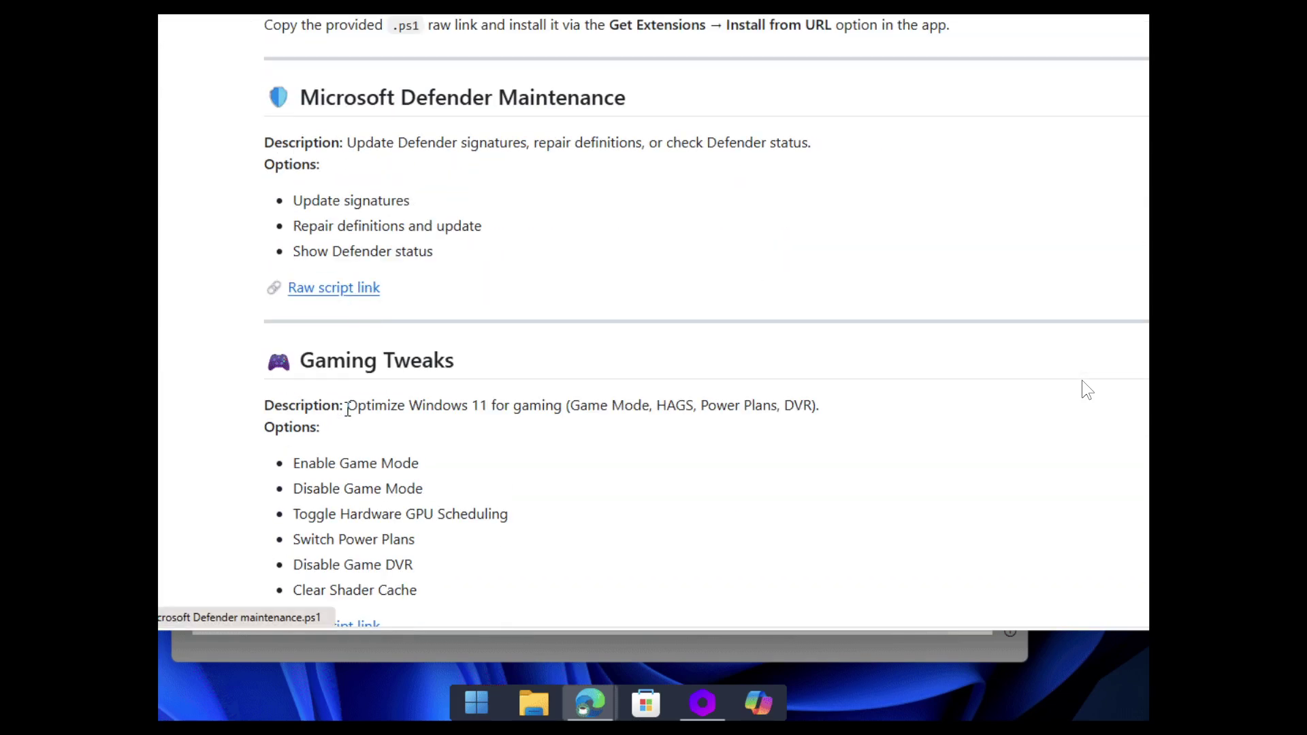
{"action": "scroll", "coordinate": [365, 511], "scroll_direction": "down", "scroll_amount": 1}
Open the Gaming Tweaks raw script link on the EXTENSIONS.md page
{"action": "left_click", "coordinate": [357, 539]}
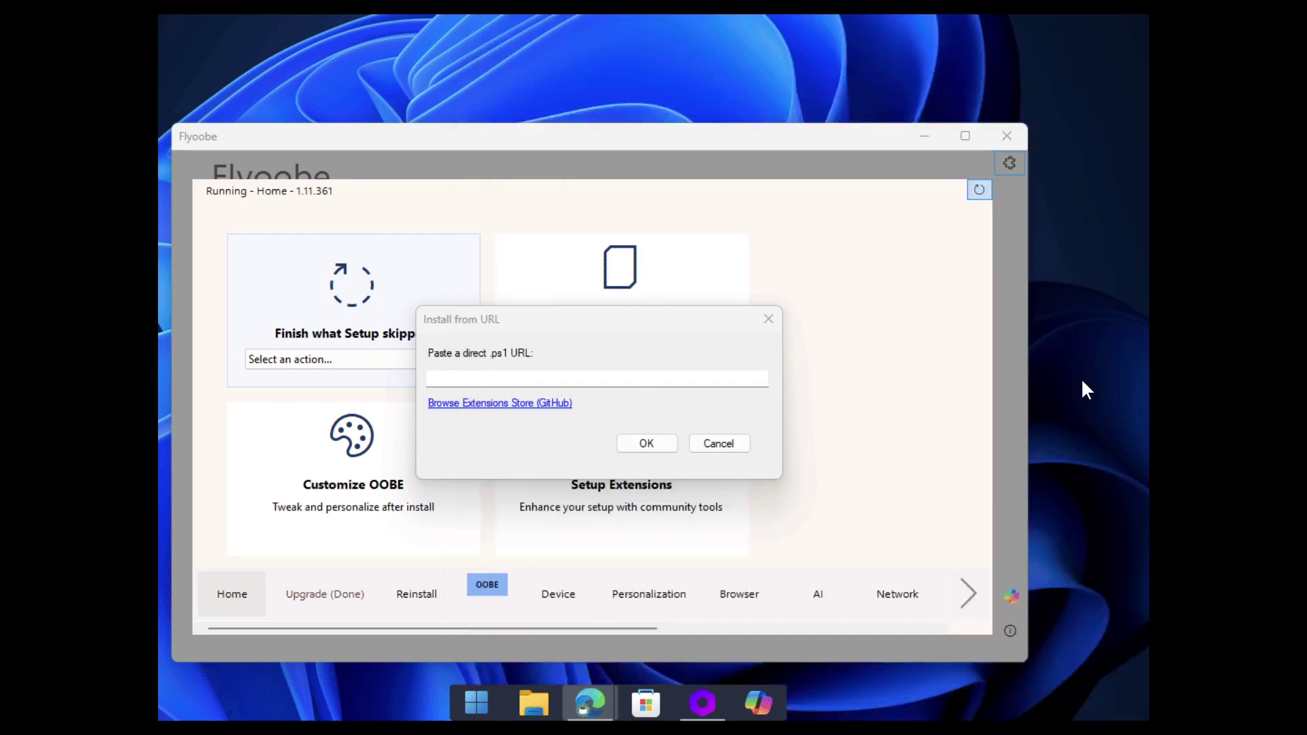
Paste the Gaming Tweaks raw .ps1 URL, verify it, and confirm the install
{"action": "left_click", "coordinate": [685, 379]}
{"action": "key", "text": "ctrl+v"}
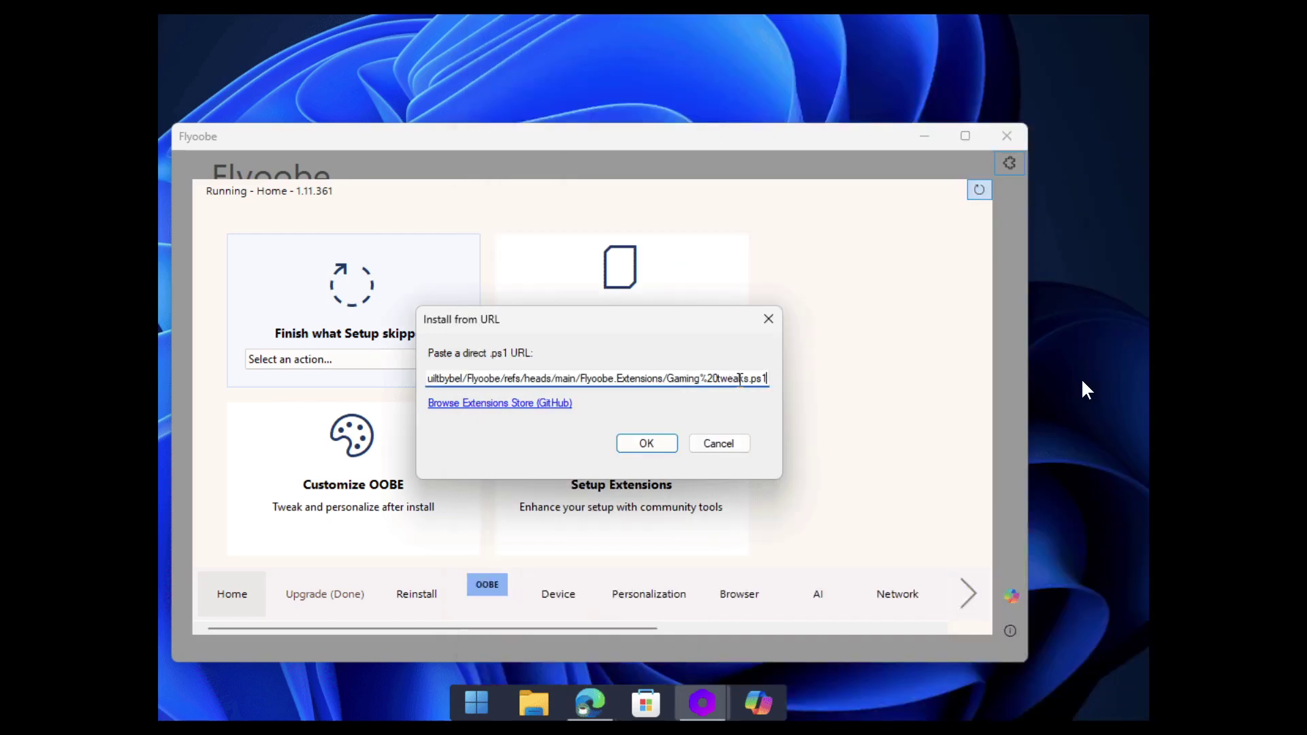
{"action": "left_click_drag", "start_coordinate": [765, 379], "coordinate": [237, 382]}
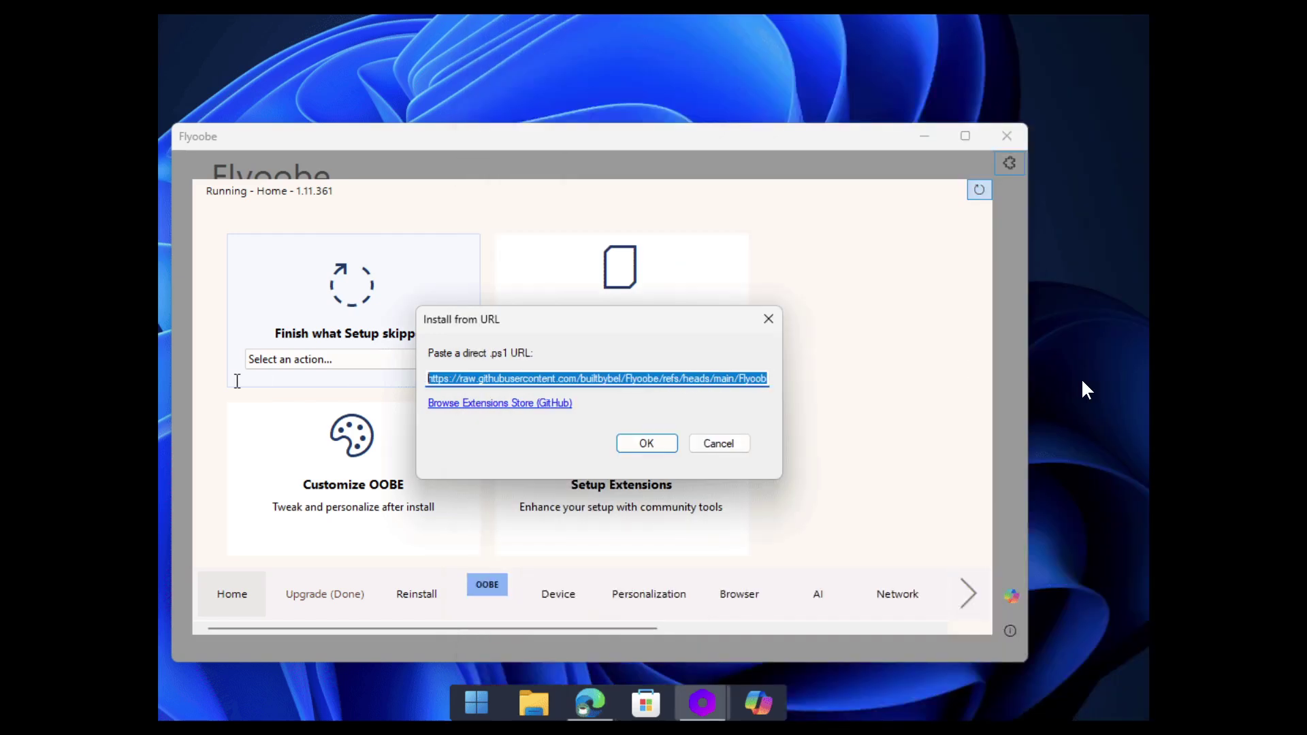
{"action": "key", "text": "End"}
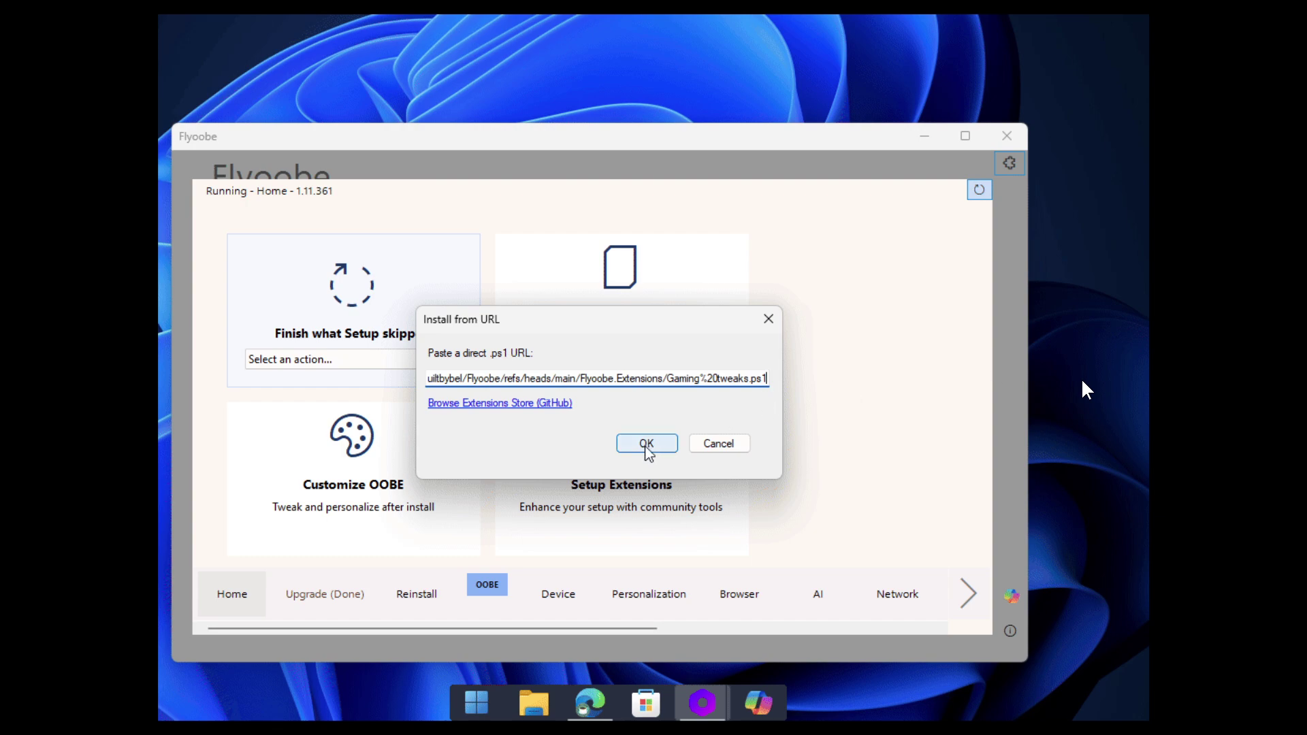
{"action": "left_click", "coordinate": [646, 444]}
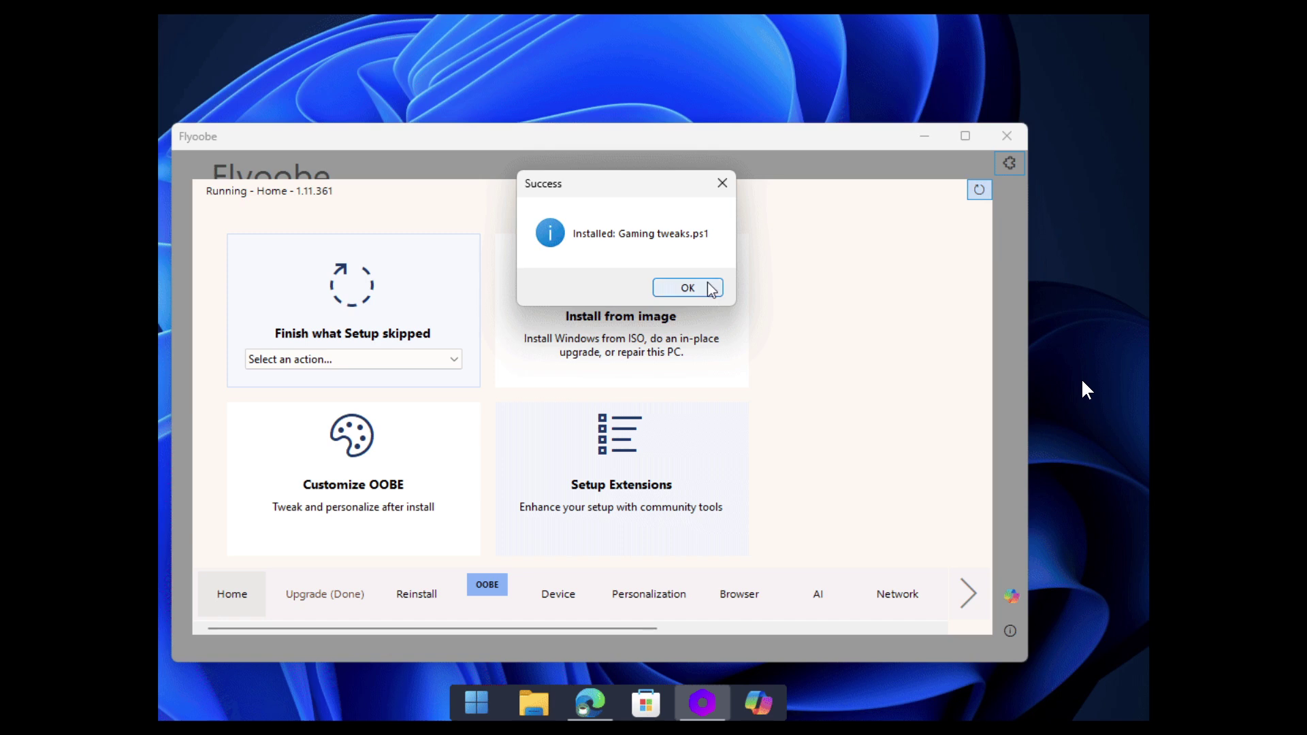
Dismiss the install confirmation and look over the new Gaming tweaks extension's options
{"action": "left_click", "coordinate": [687, 288]}
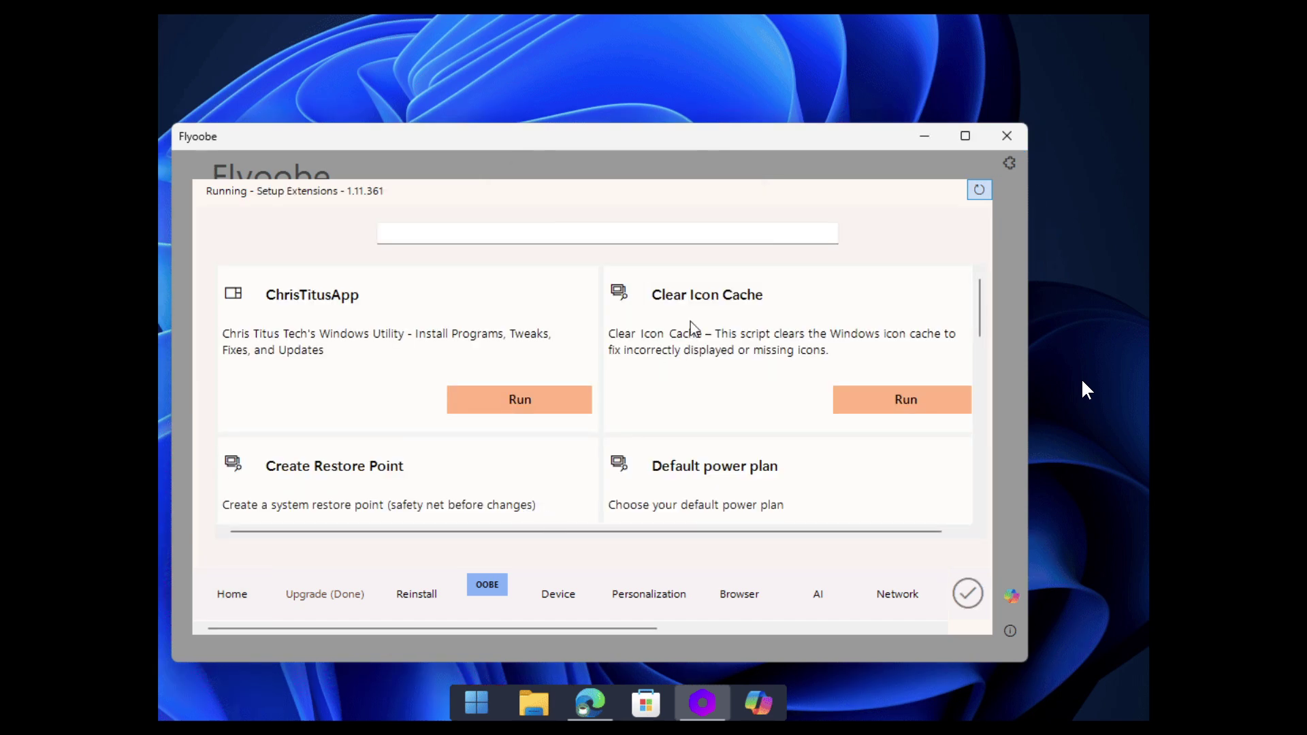
{"action": "left_click", "coordinate": [657, 233]}
{"action": "type", "text": "gam"}
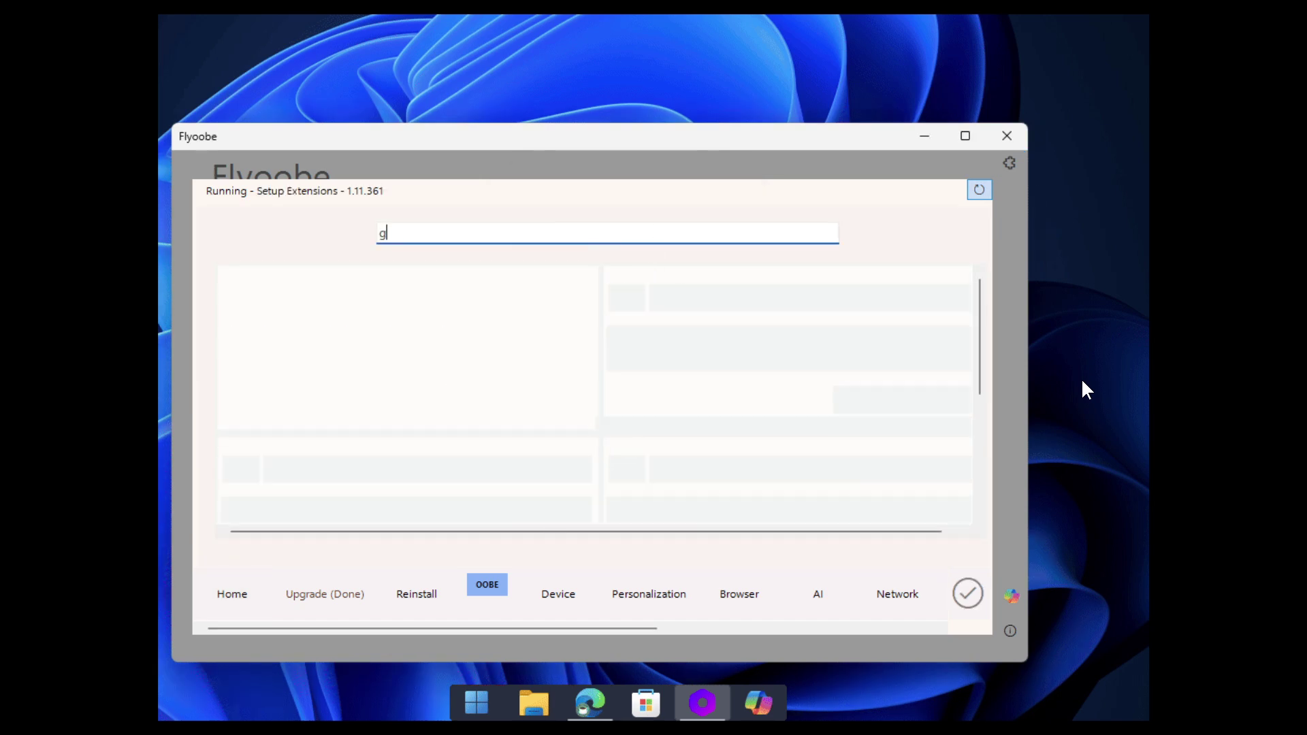
{"action": "left_click", "coordinate": [394, 401]}
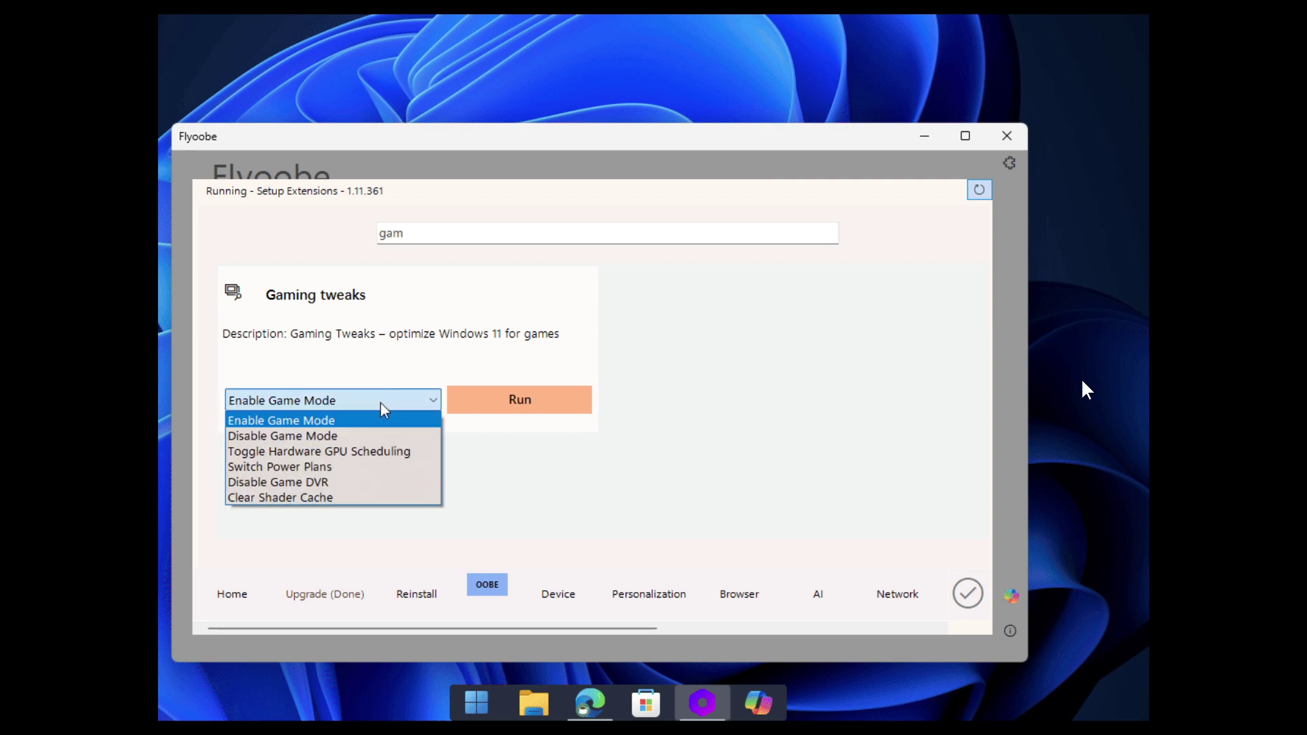
{"action": "left_click", "coordinate": [461, 235]}
Search 'def' and run Microsoft Defender maintenance with Update signatures selected
{"action": "key", "text": "ctrl+a"}
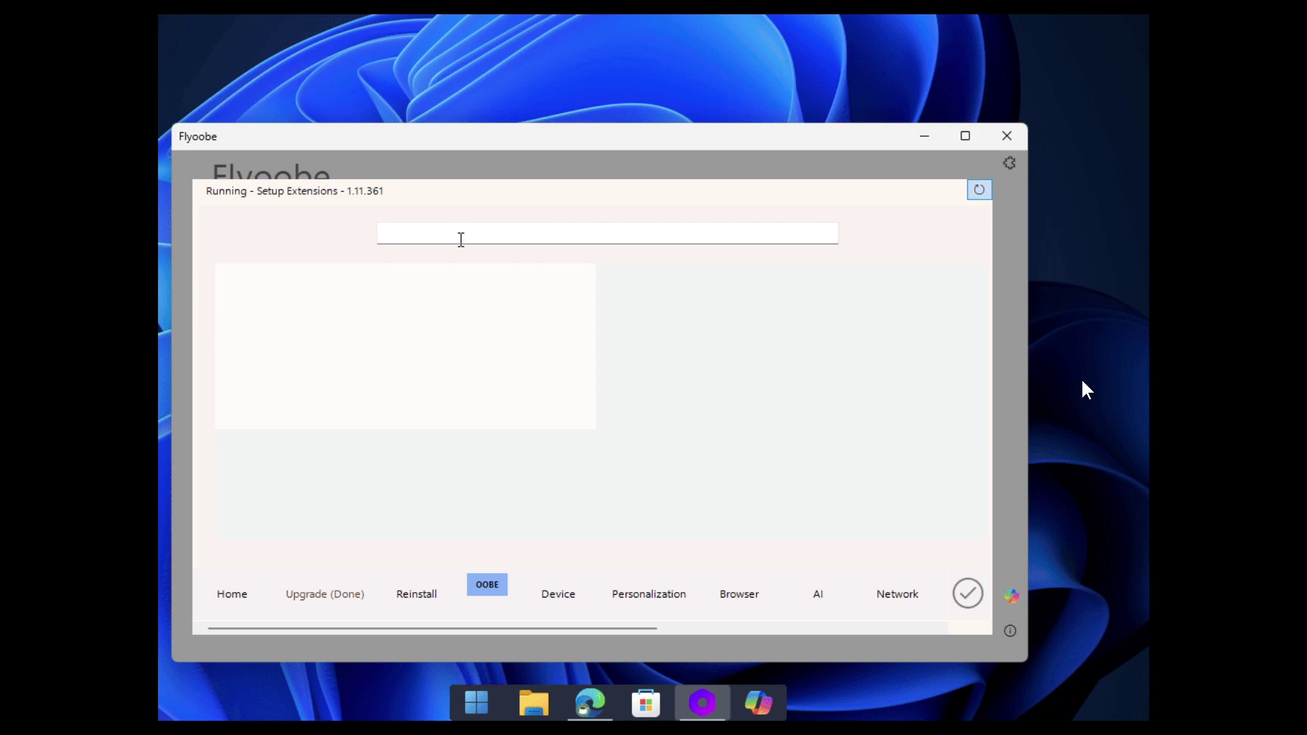
{"action": "type", "text": "def"}
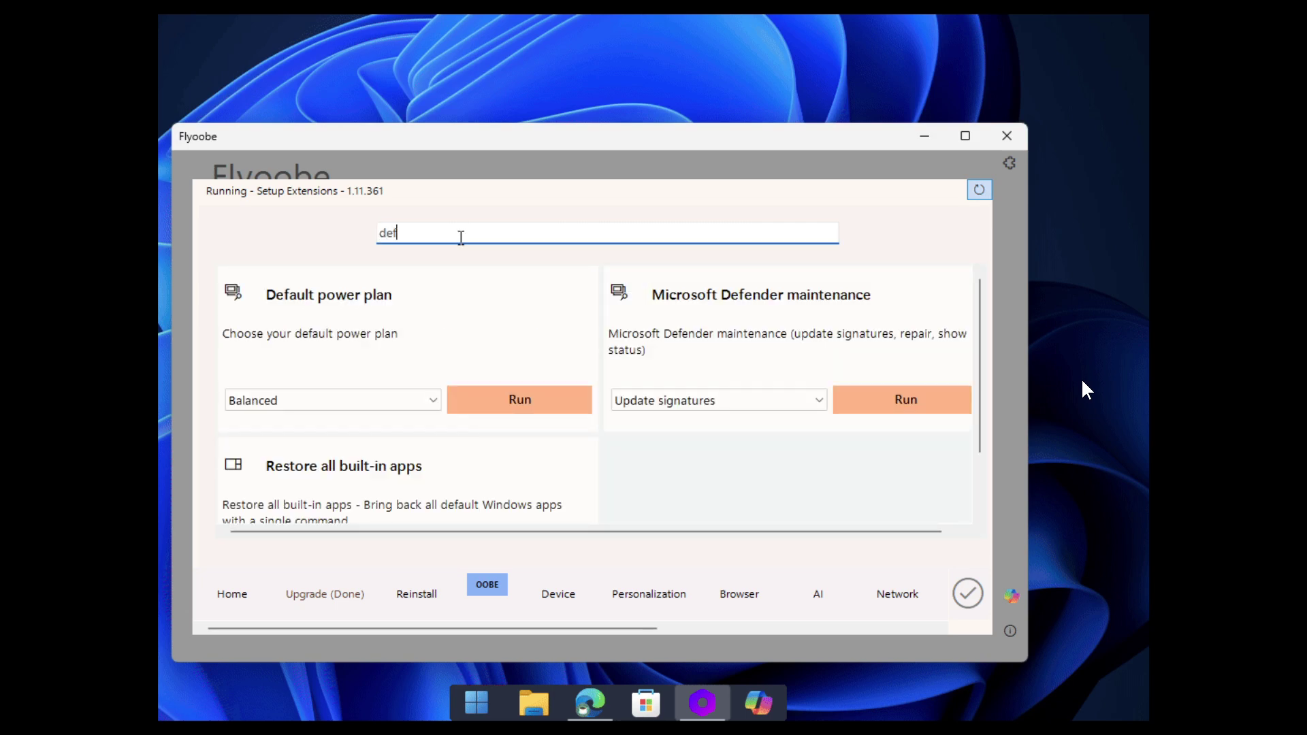
{"action": "left_click", "coordinate": [708, 397]}
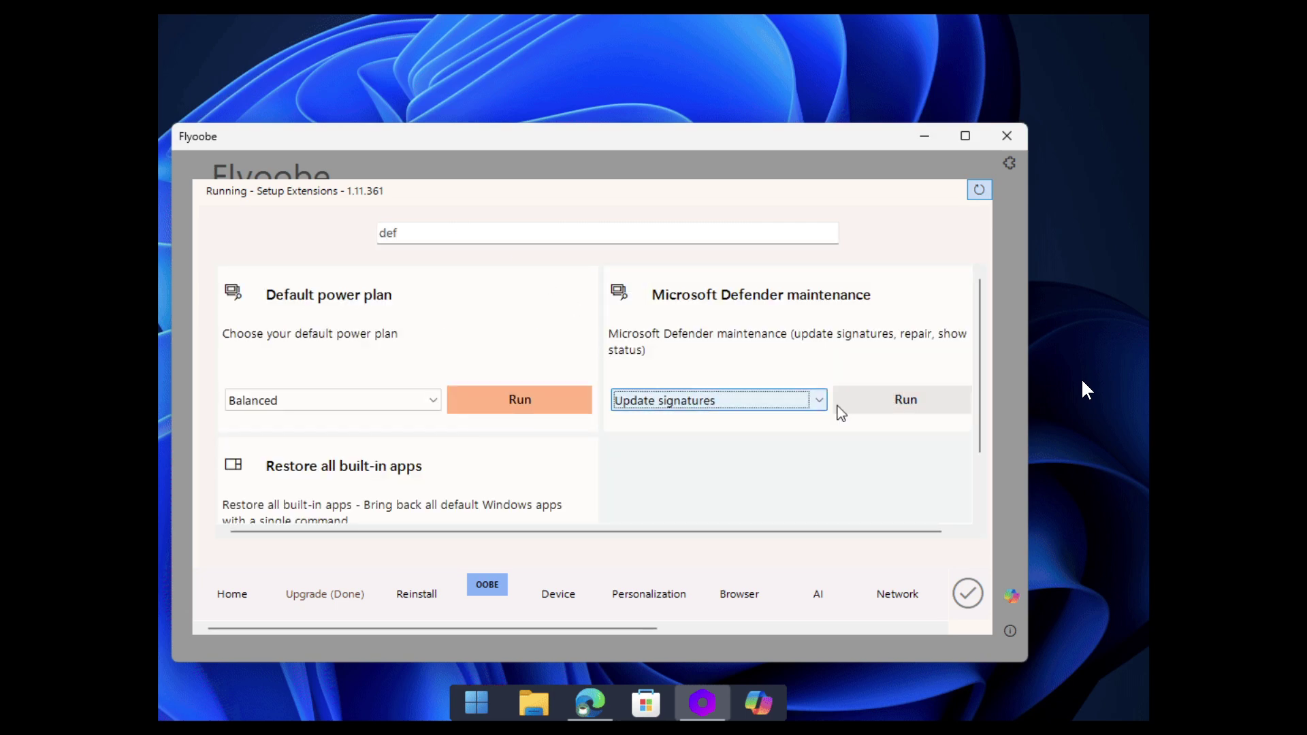
{"action": "left_click", "coordinate": [879, 406]}
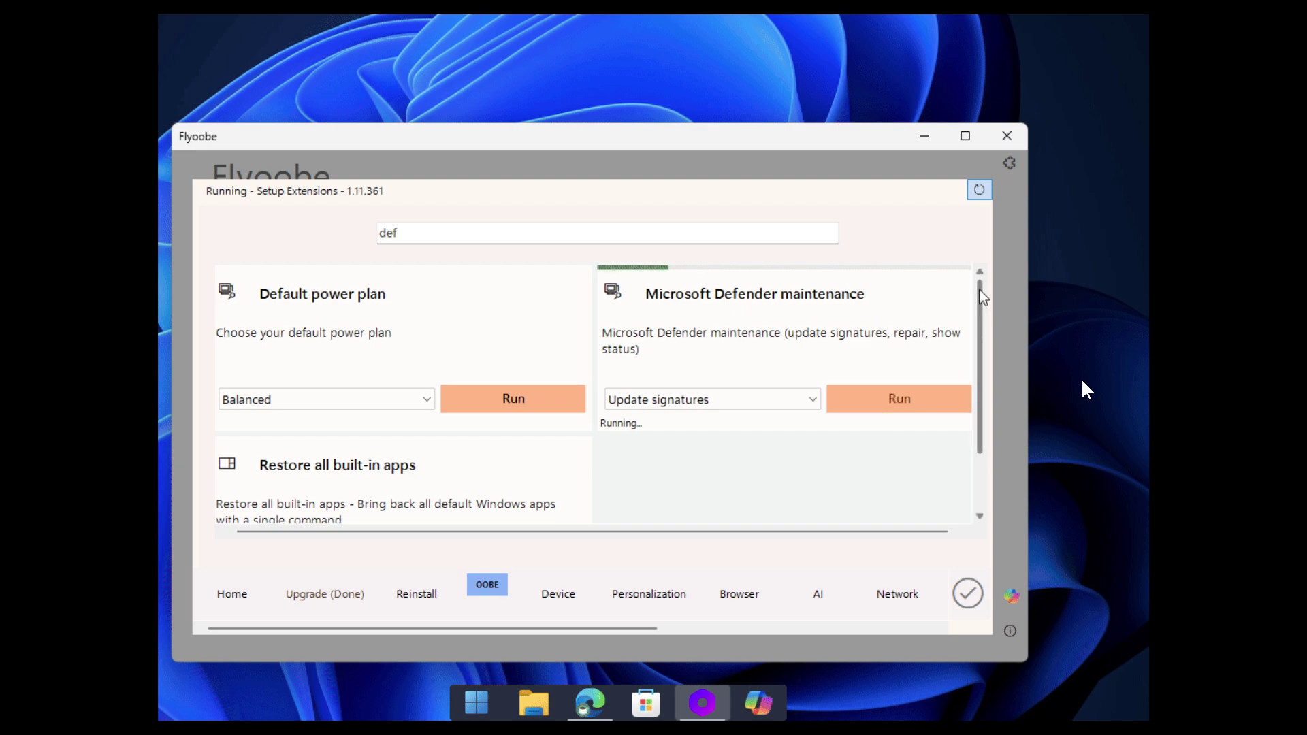
{"action": "left_click_drag", "start_coordinate": [982, 320], "coordinate": [981, 402]}
{"action": "scroll", "coordinate": [980, 401], "scroll_direction": "up", "scroll_amount": 2}
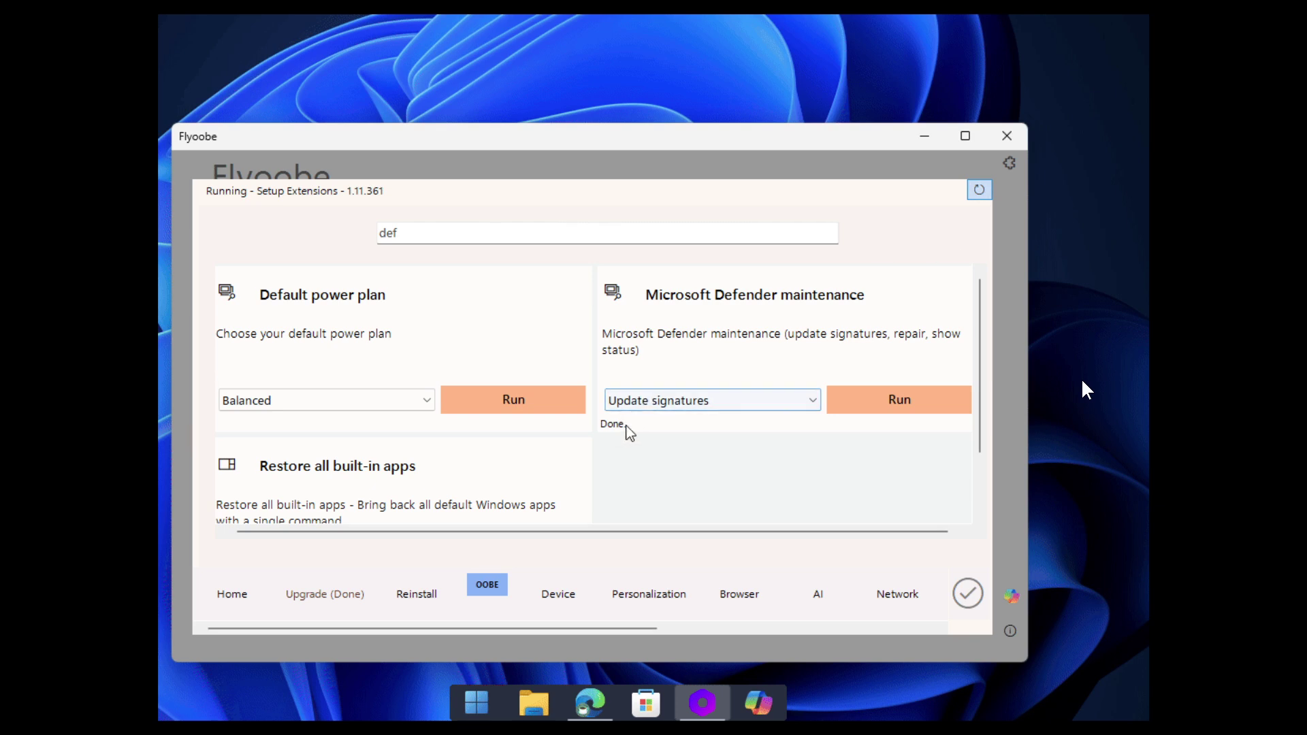
Clear the extension search and return to the Home page
{"action": "left_click", "coordinate": [572, 233]}
{"action": "key", "text": "ctrl+a"}
{"action": "key", "text": "BackSpace"}
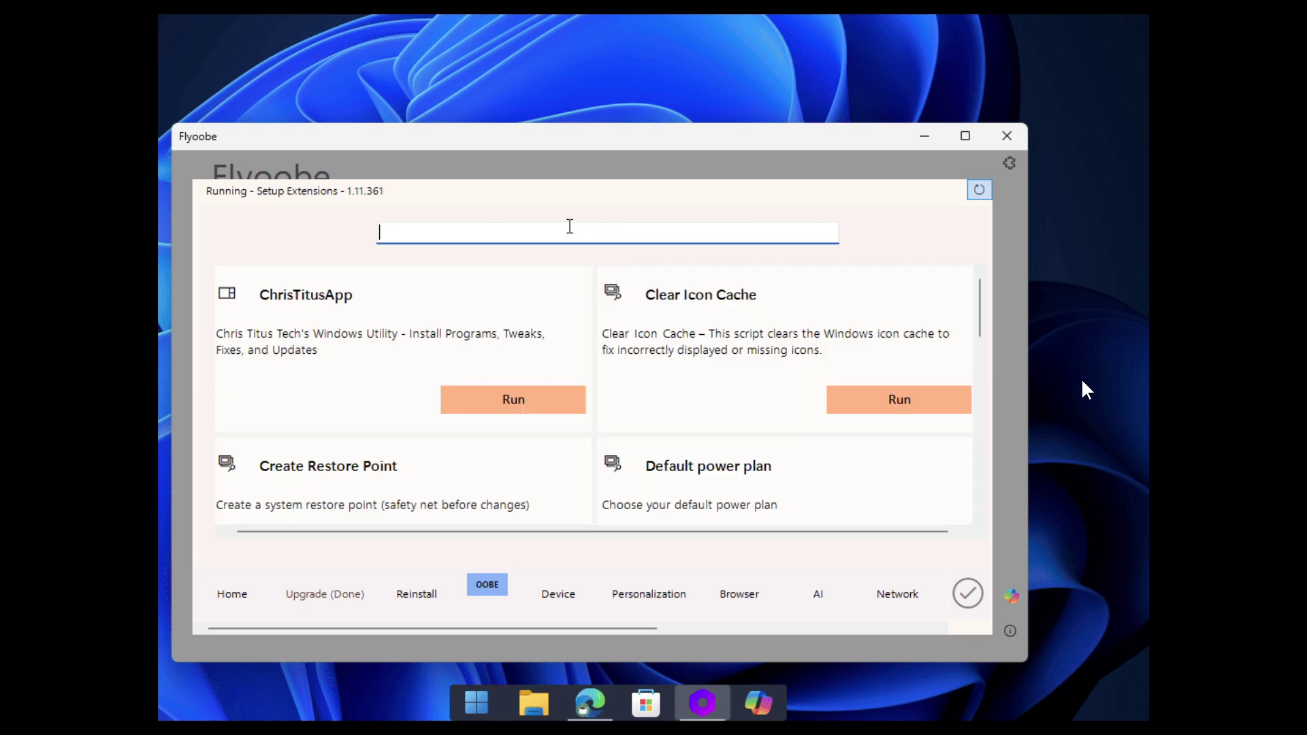
{"action": "left_click_drag", "start_coordinate": [983, 290], "coordinate": [985, 403]}
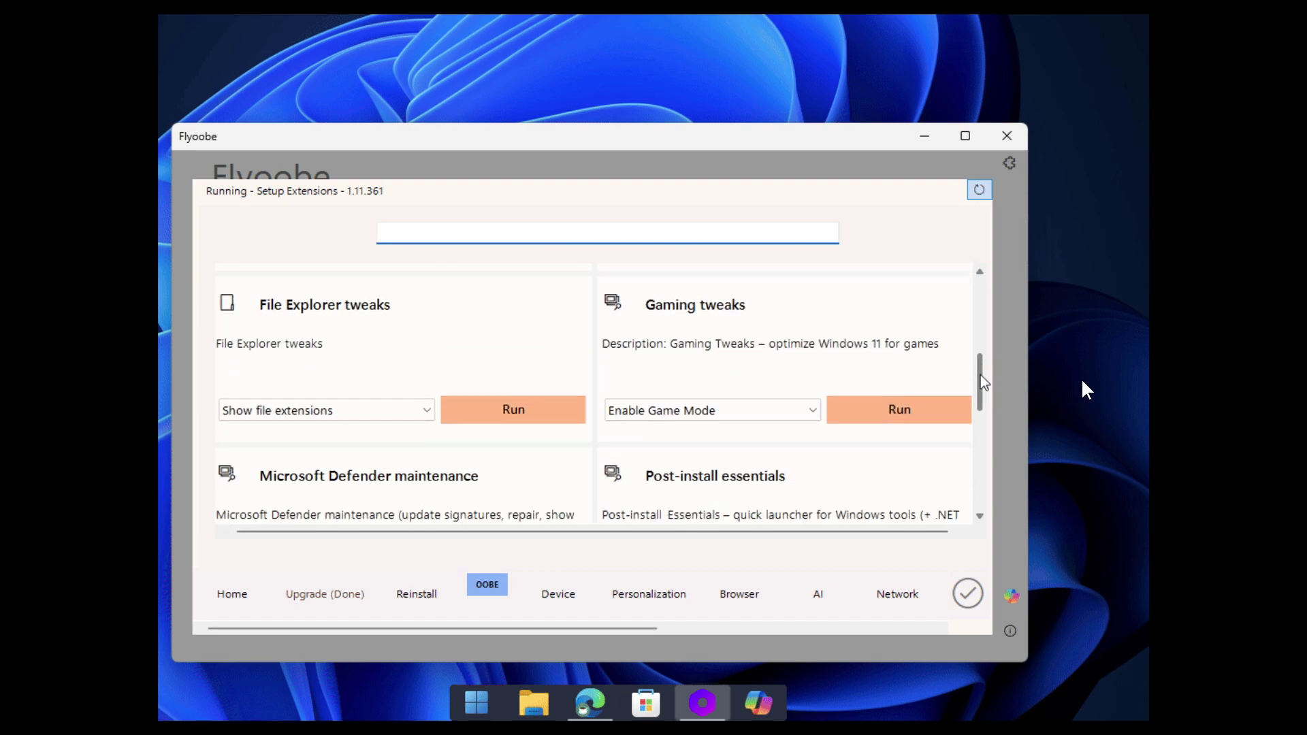
{"action": "left_click", "coordinate": [1086, 389]}
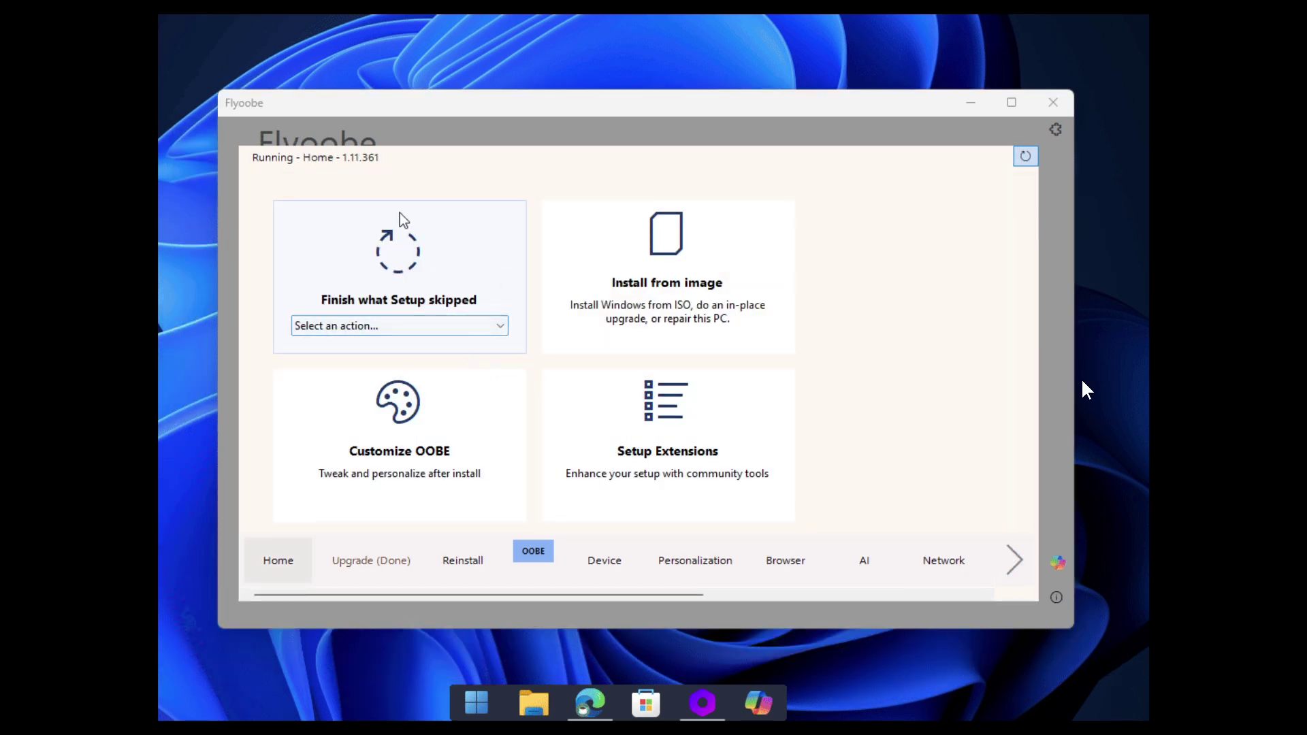
View and close the skipped setup actions list, then shift the Flyoobe window
{"action": "left_click", "coordinate": [460, 326]}
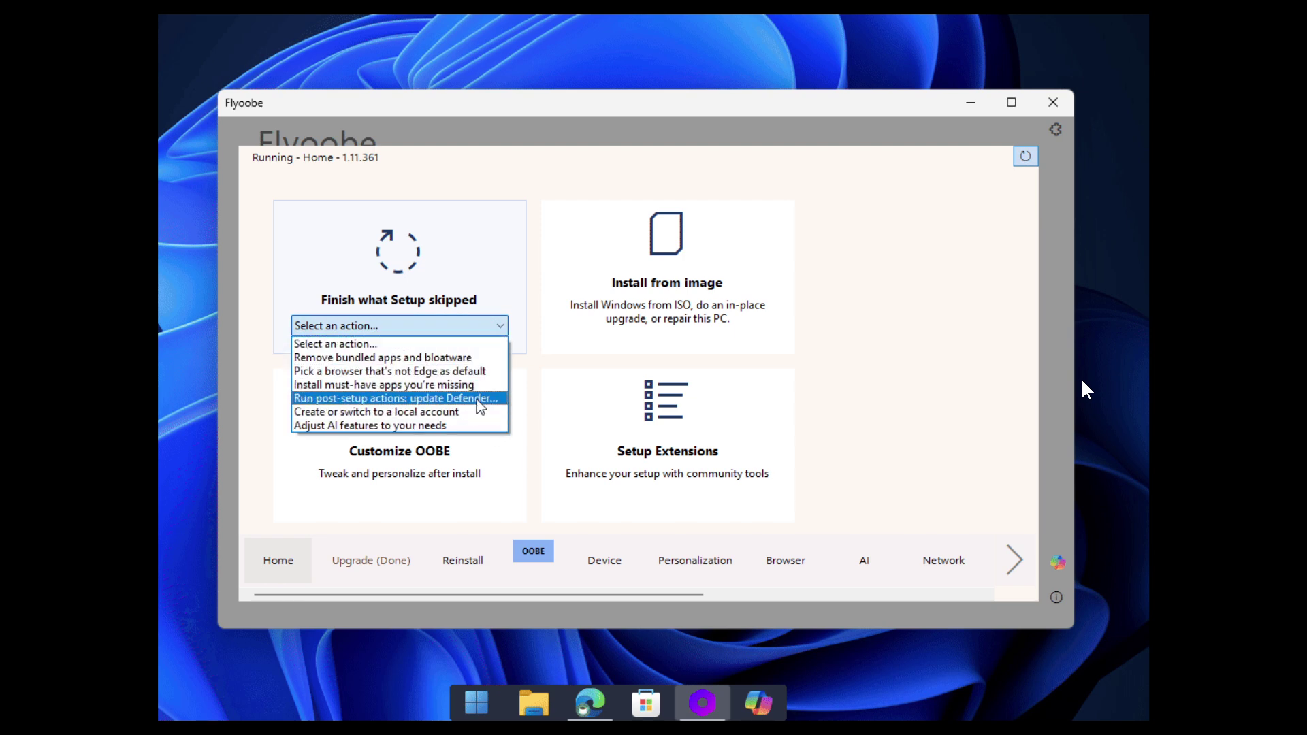
{"action": "left_click", "coordinate": [581, 364]}
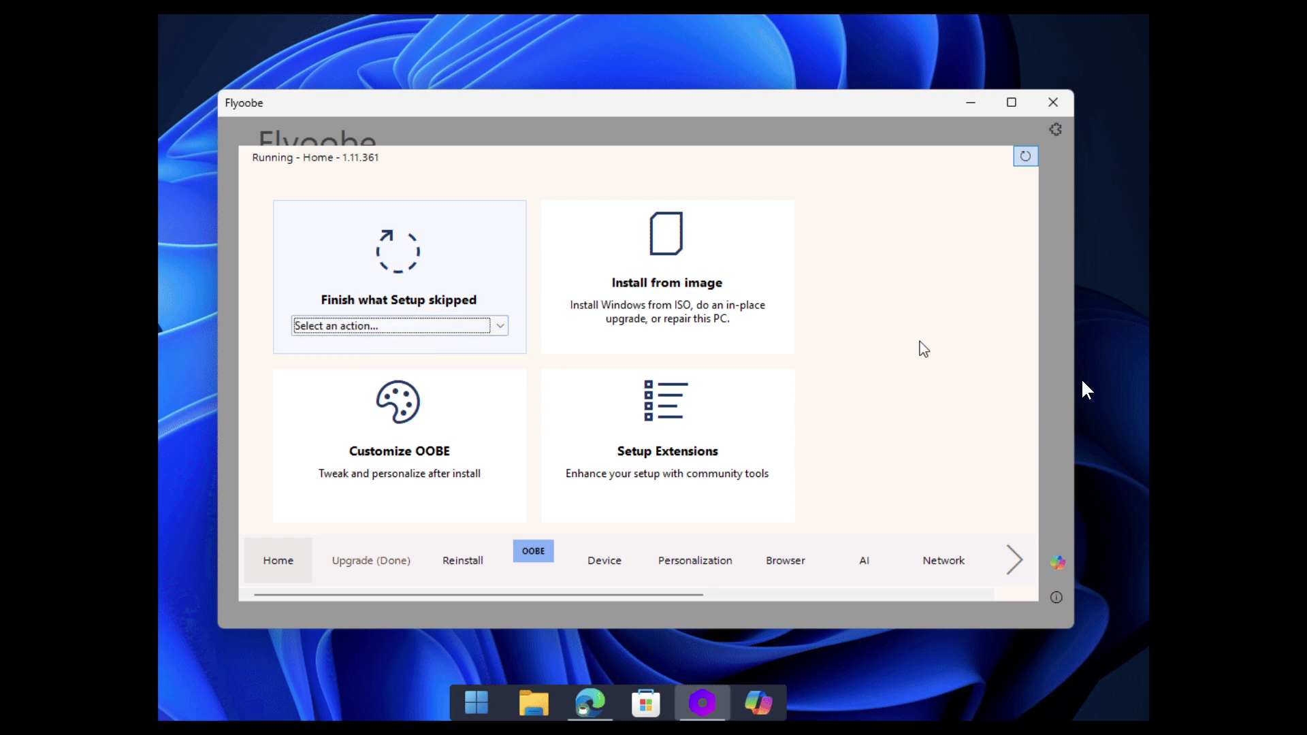
{"action": "left_click_drag", "start_coordinate": [951, 110], "coordinate": [904, 143]}
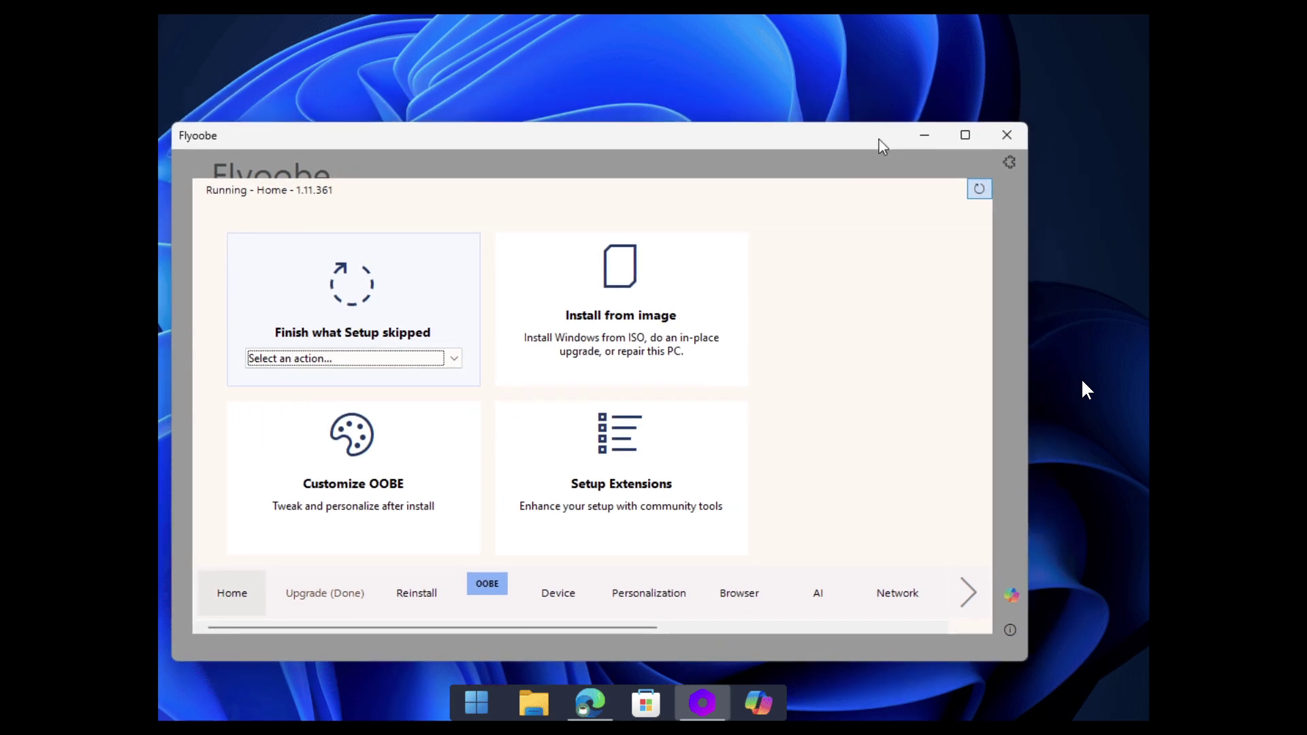
Choose Install from Url in the extensions menu and launch the GitHub extensions store
{"action": "left_click", "coordinate": [1013, 165]}
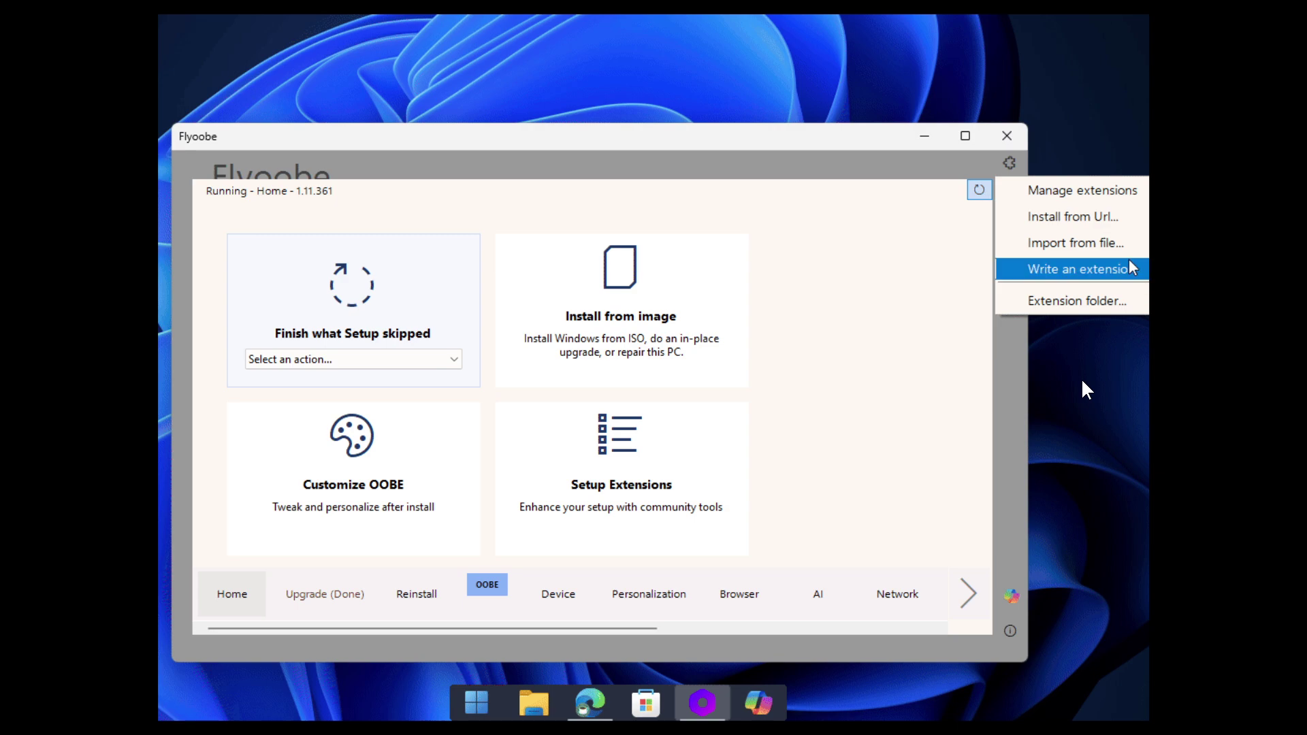
{"action": "left_click", "coordinate": [1120, 217]}
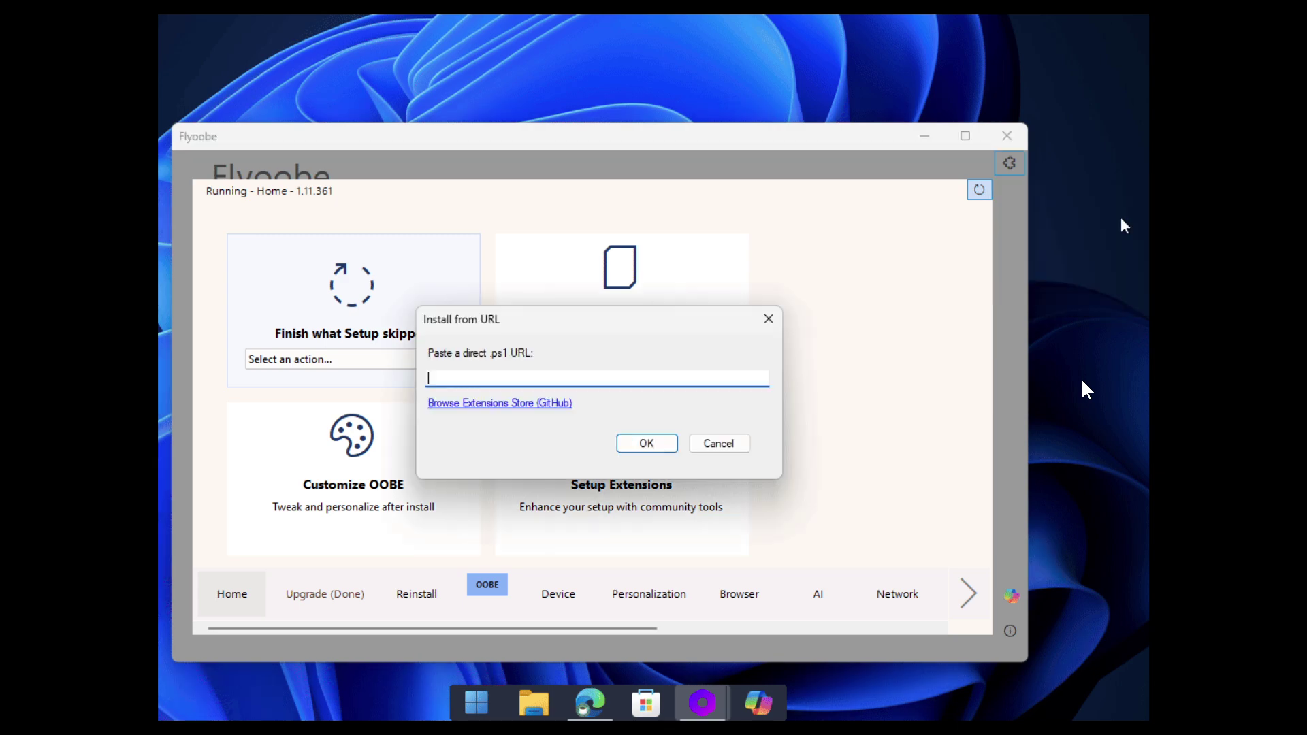
{"action": "left_click", "coordinate": [511, 403]}
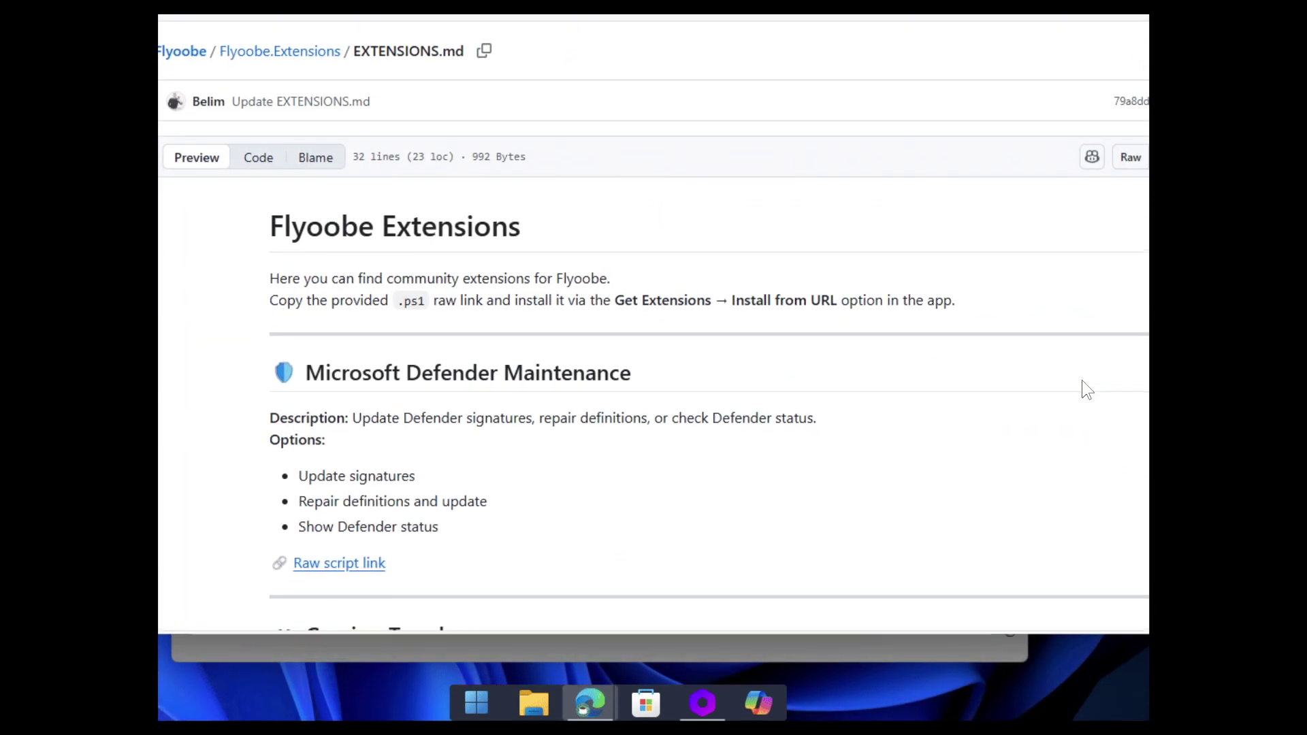
{"action": "scroll", "coordinate": [620, 210], "scroll_direction": "down", "scroll_amount": 3}
{"action": "scroll", "coordinate": [755, 295], "scroll_direction": "down", "scroll_amount": 3}
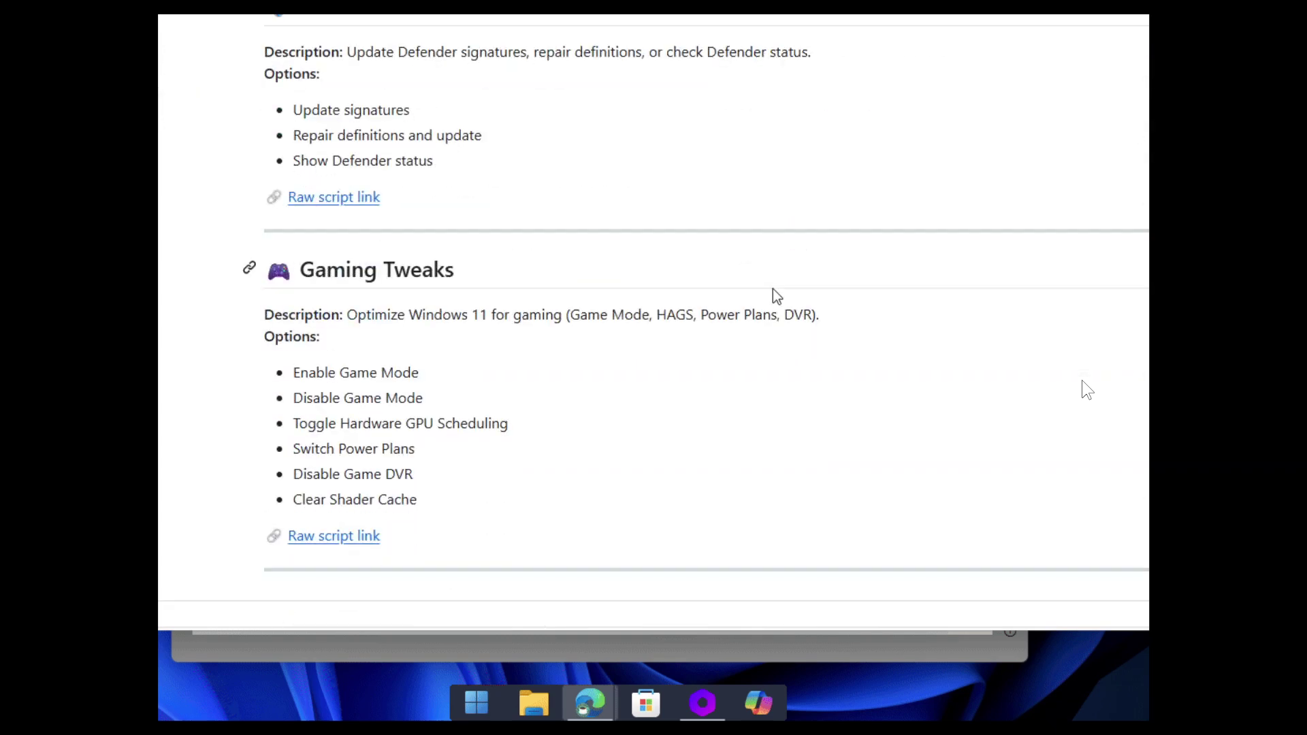
{"action": "scroll", "coordinate": [361, 309], "scroll_direction": "up", "scroll_amount": 1}
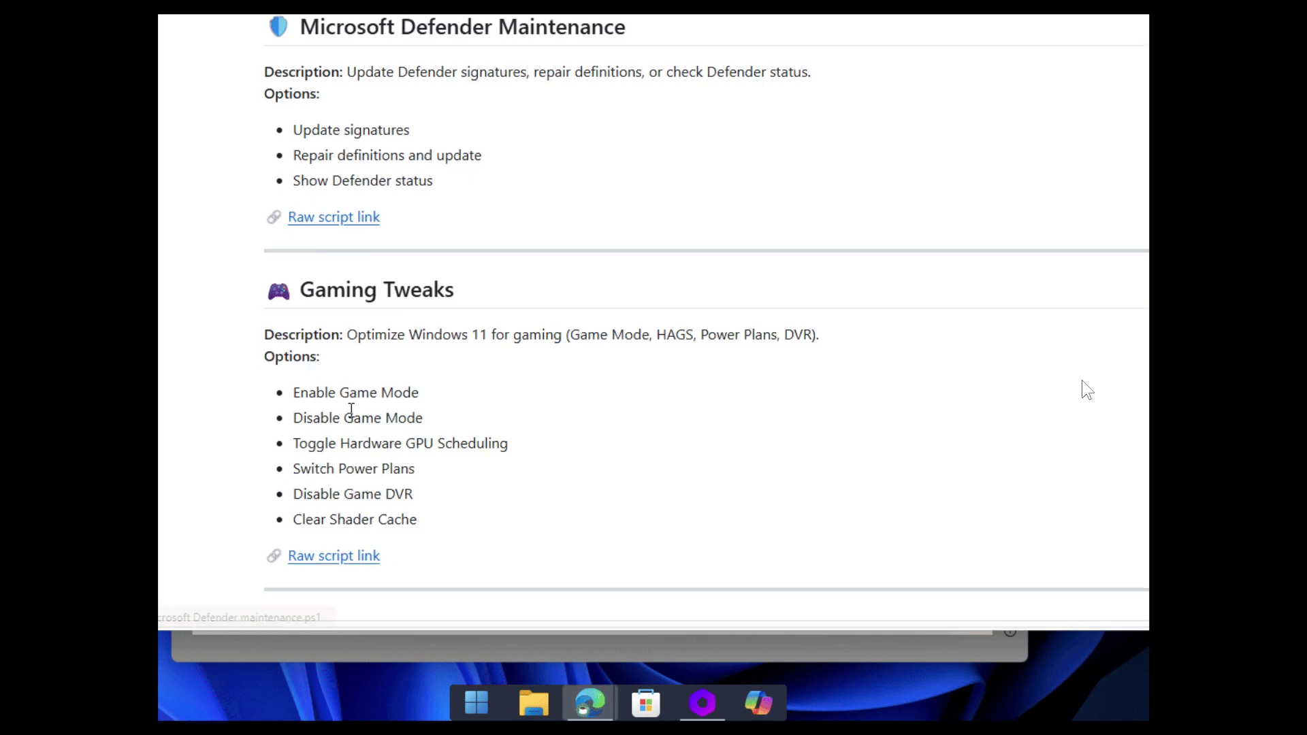
{"action": "scroll", "coordinate": [351, 409], "scroll_direction": "down", "scroll_amount": 1}
Open the Gaming Tweaks raw script link in EXTENSIONS.md again
{"action": "left_click", "coordinate": [352, 555]}
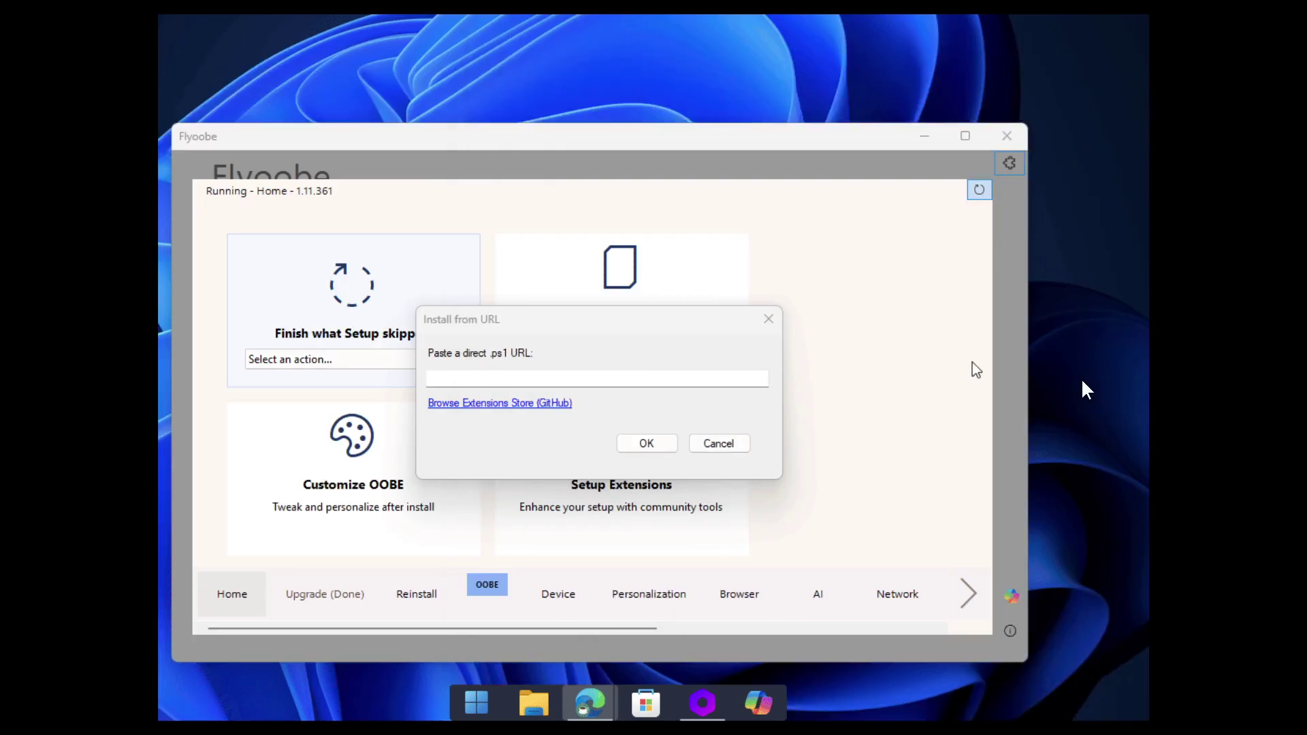
Paste the copied Gaming Tweaks raw script URL into the Install from URL field
{"action": "left_click", "coordinate": [700, 379]}
{"action": "key", "text": "ctrl+v"}
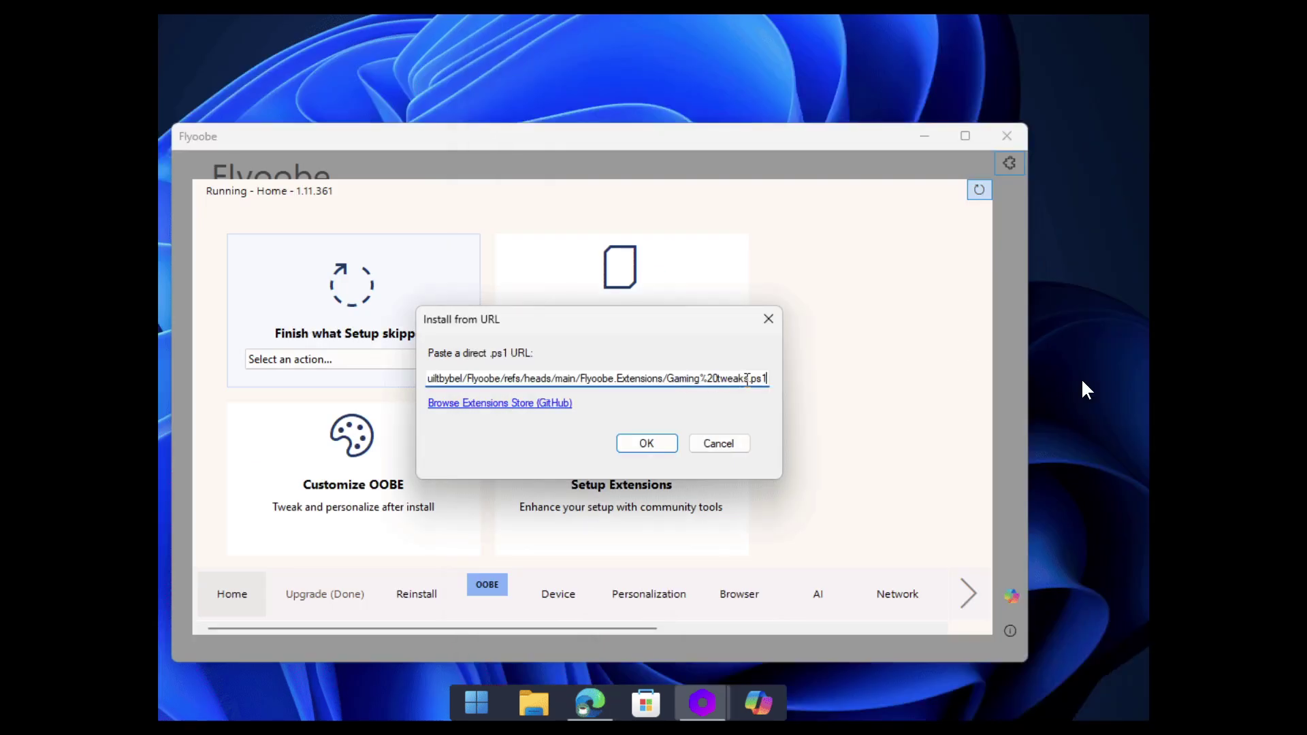